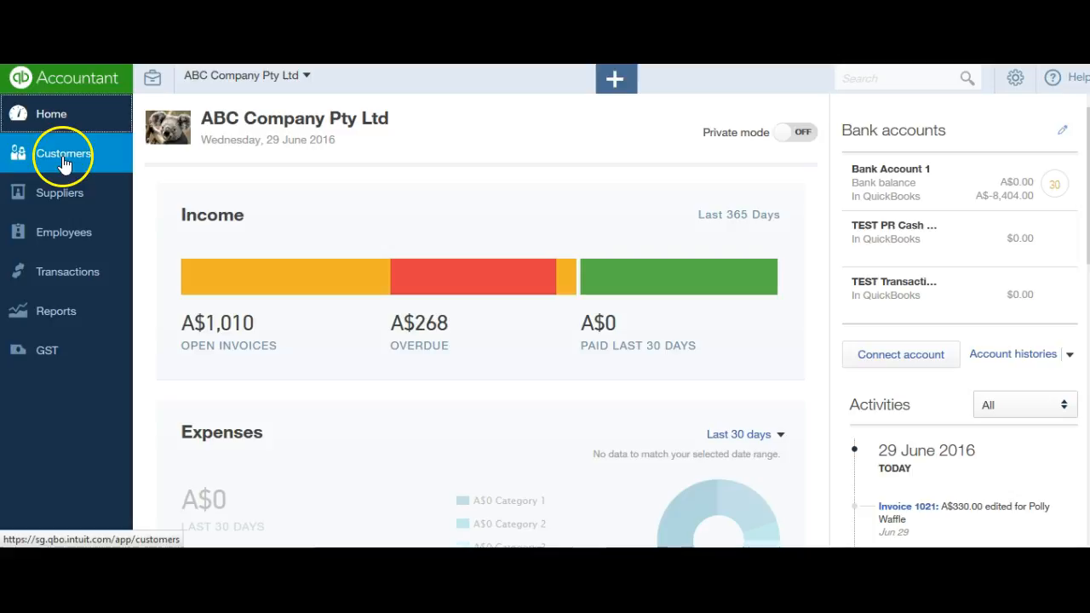
- Open the transaction list of the customer with the A$440.00 open balance
{"action": "left_click", "coordinate": [63, 162]}
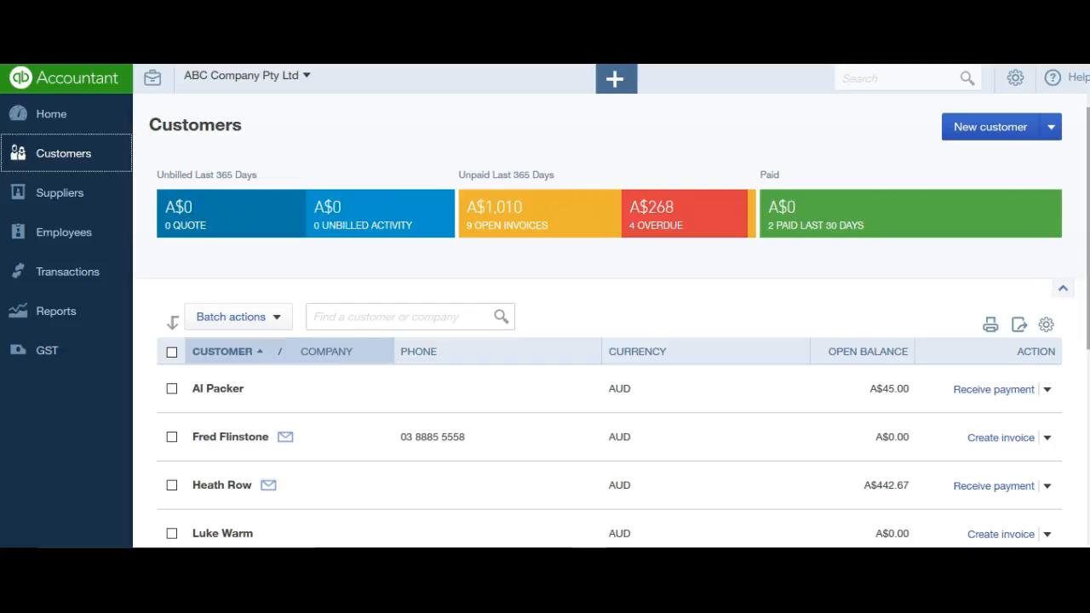
{"action": "scroll", "coordinate": [613, 324], "scroll_direction": "down", "scroll_amount": 2}
{"action": "scroll", "coordinate": [1081, 413], "scroll_direction": "down", "scroll_amount": 5}
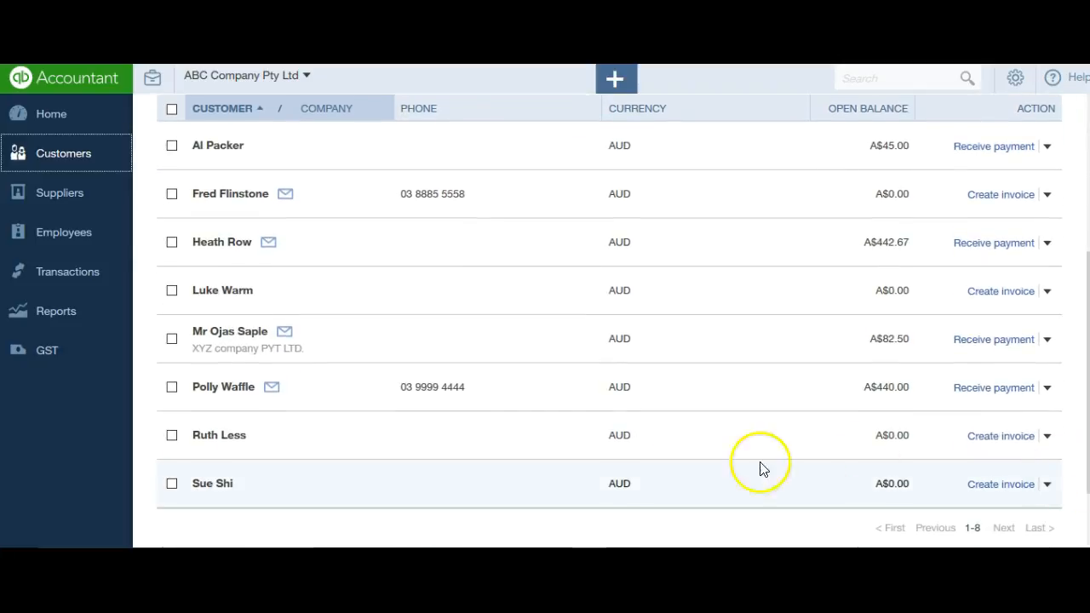
{"action": "left_click", "coordinate": [236, 390]}
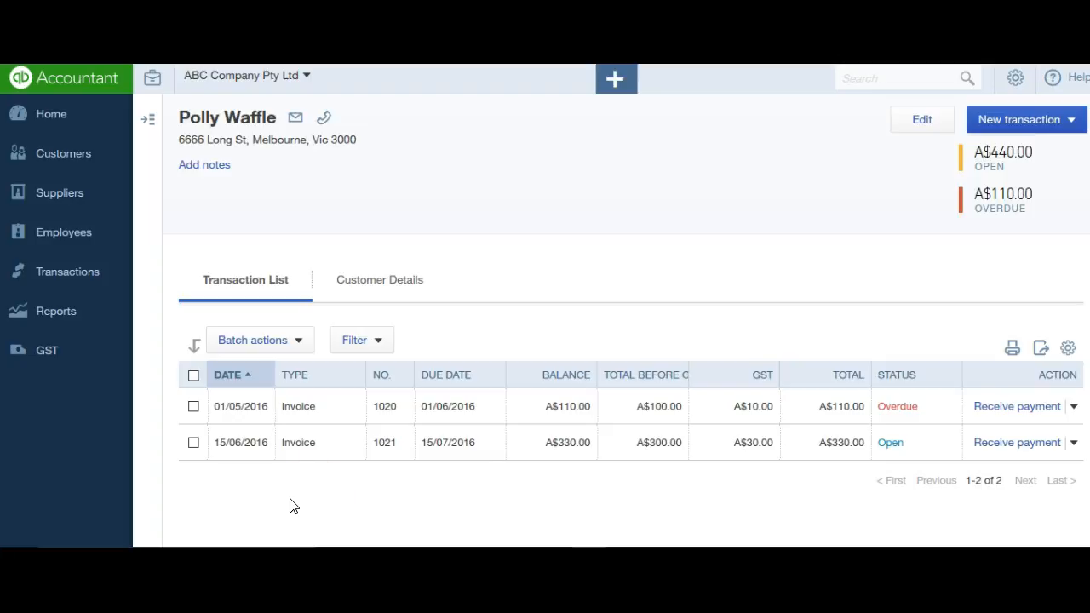
- Review the customer's overdue A$110.00 invoice dated 01/05/2016 and leave it without saving
{"action": "left_click", "coordinate": [811, 407]}
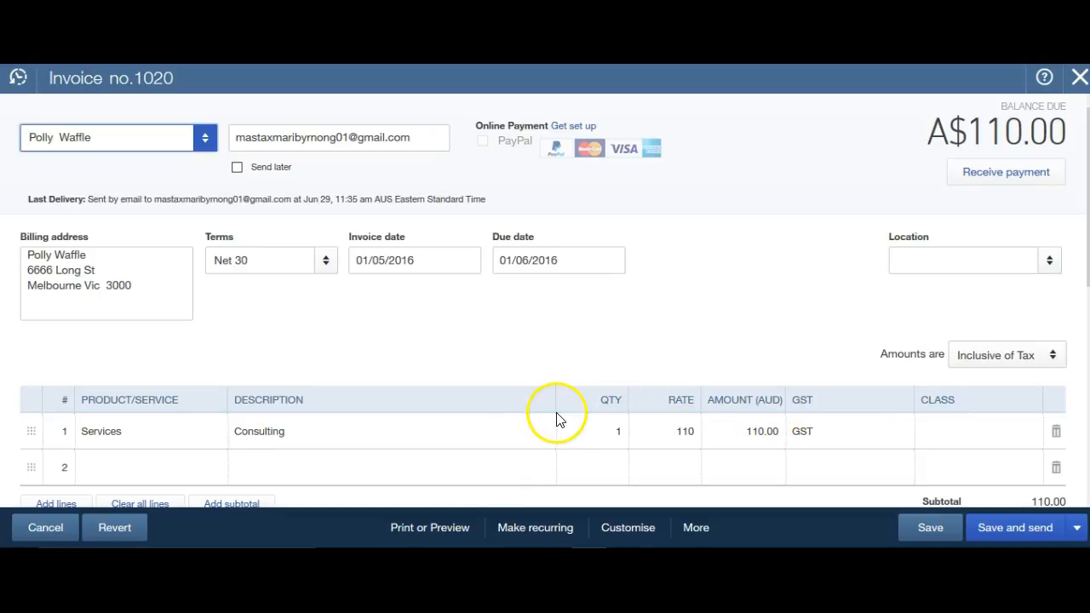
{"action": "left_click", "coordinate": [47, 525]}
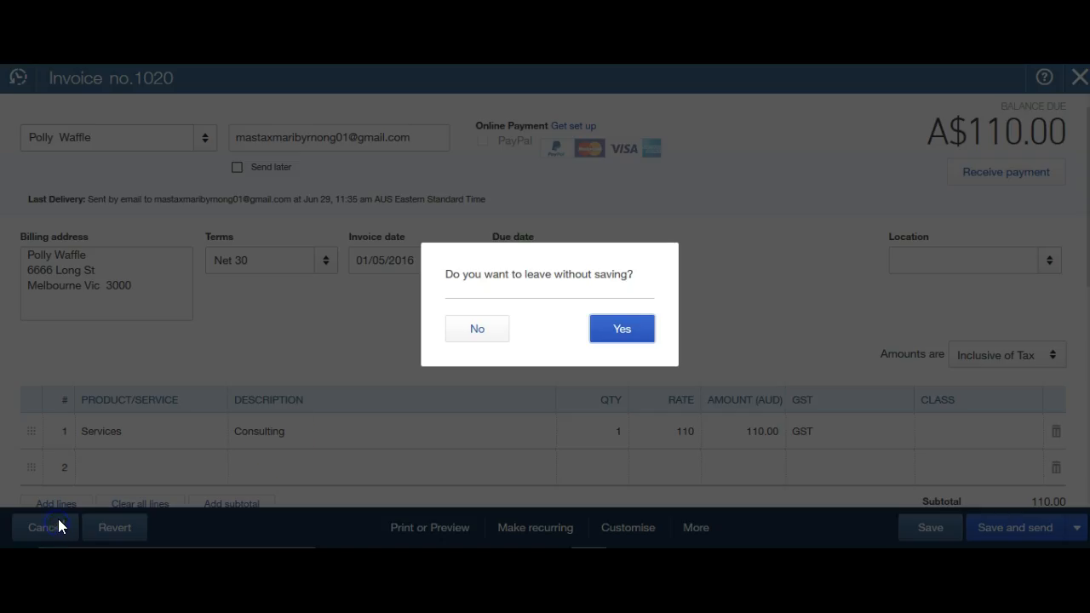
{"action": "left_click", "coordinate": [623, 330]}
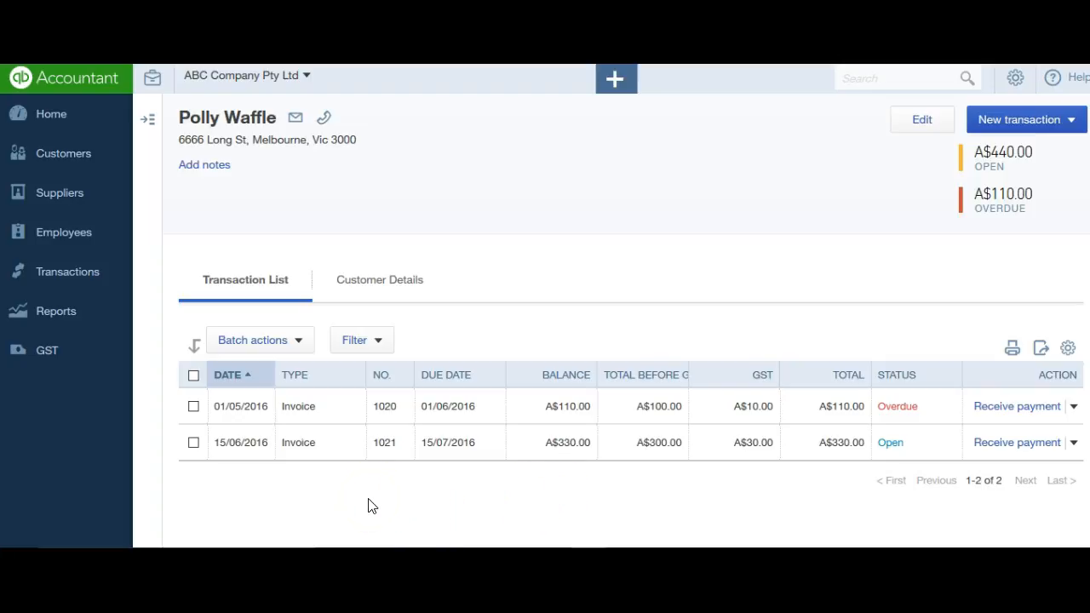
- Open the banking transactions for review in Bank Account 1 and expand the A$110.00 receipt dated 28/06/2016
{"action": "left_click", "coordinate": [106, 274]}
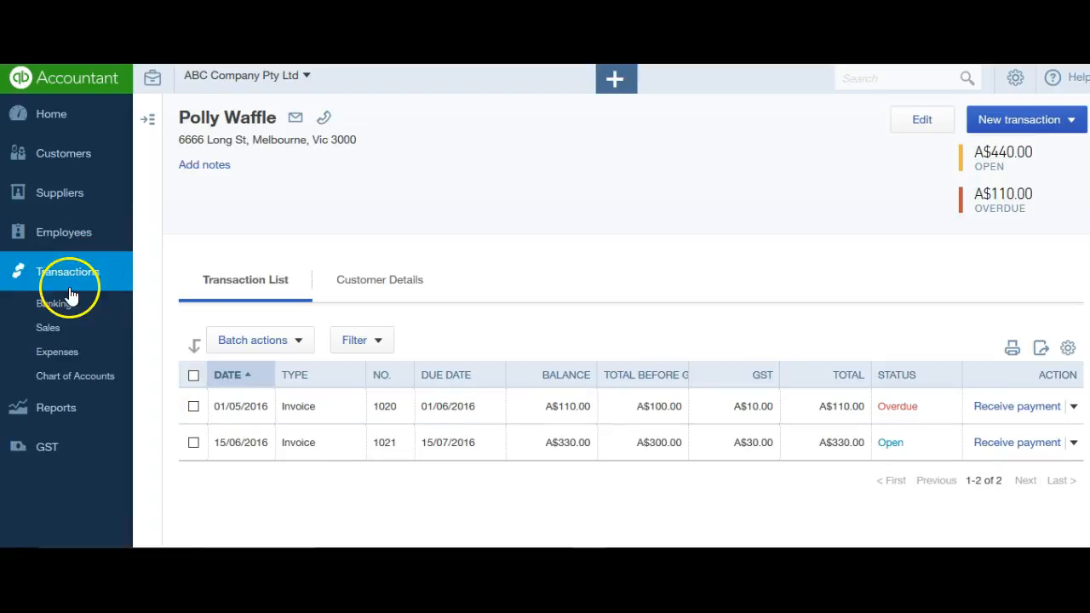
{"action": "left_click", "coordinate": [54, 306]}
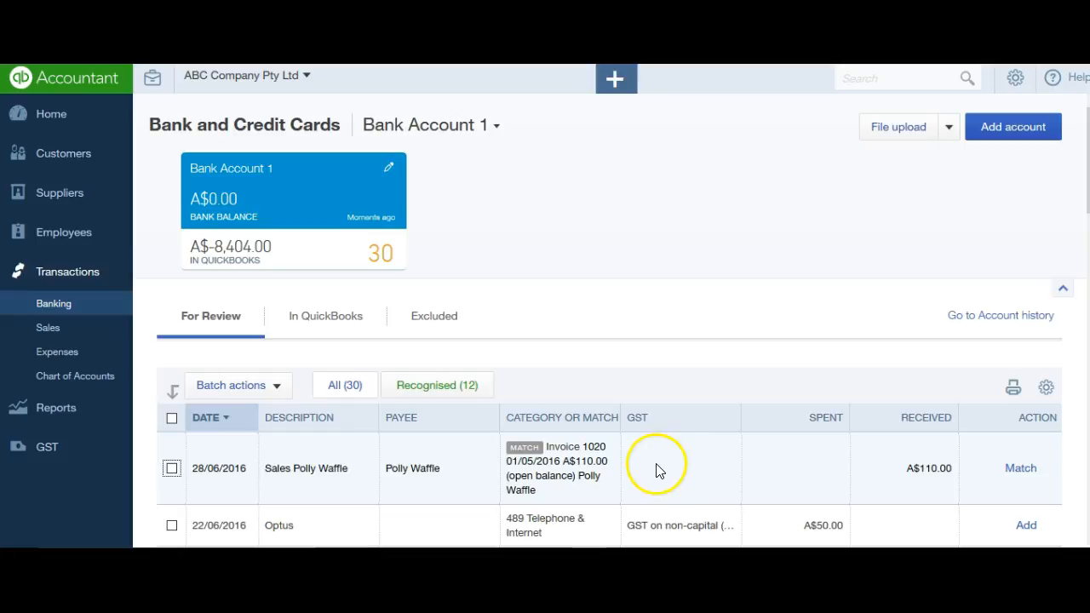
{"action": "left_click", "coordinate": [575, 472]}
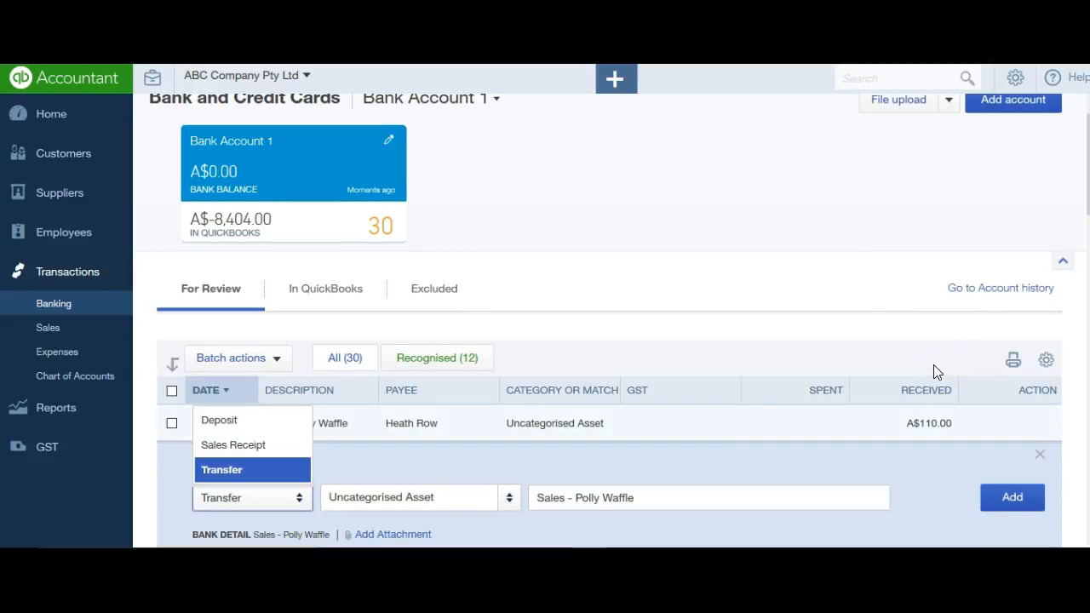
{"action": "left_click", "coordinate": [877, 228]}
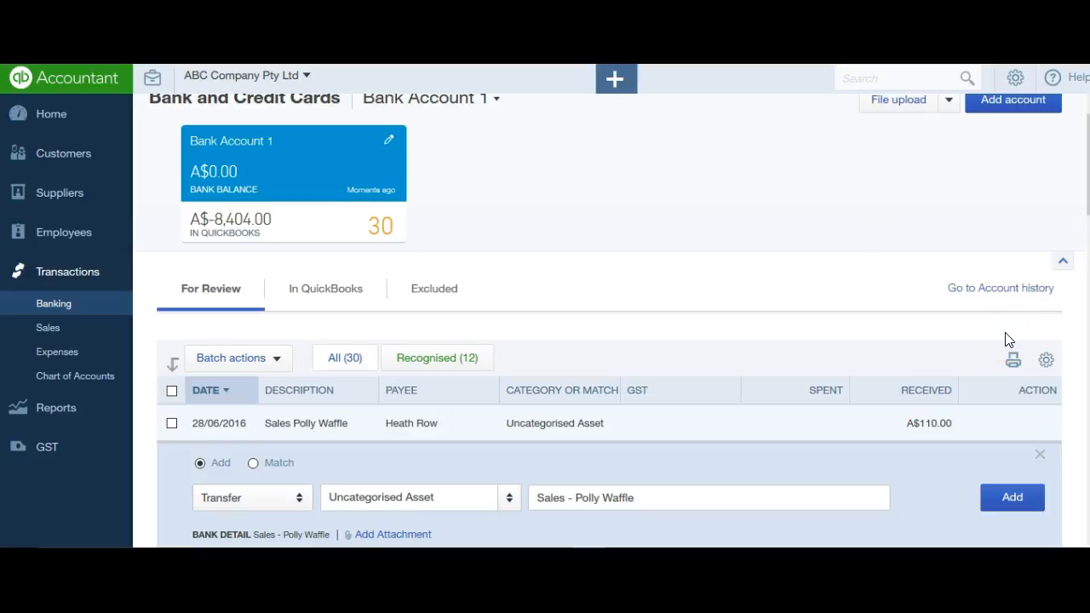
{"action": "left_click_drag", "start_coordinate": [1087, 197], "coordinate": [1088, 222]}
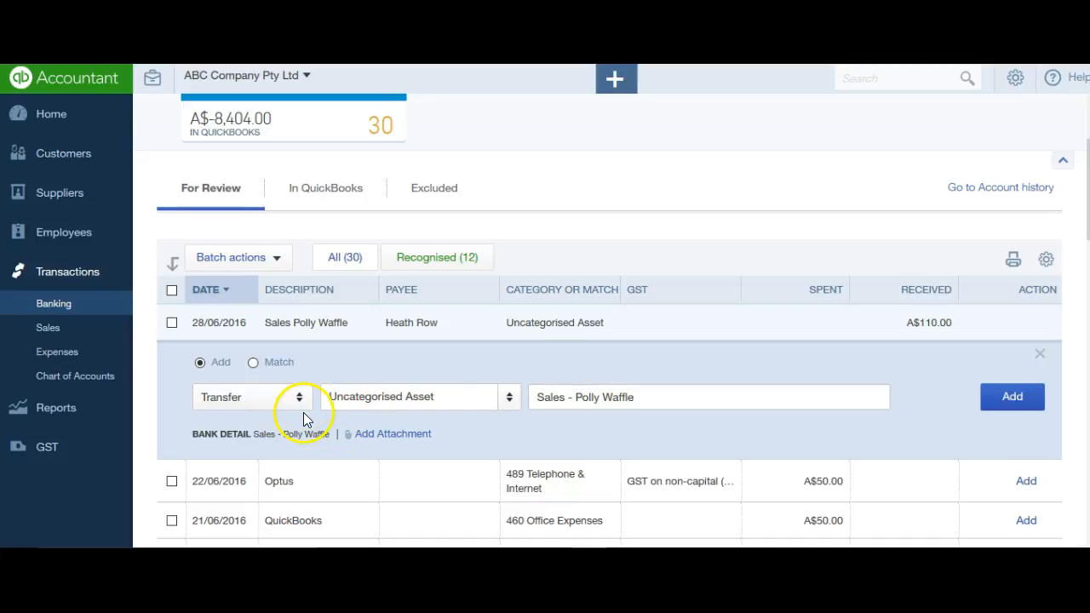
- Match the A$110.00 bank receipt to the same customer's open invoice dated 01/05/2016
{"action": "left_click", "coordinate": [256, 364]}
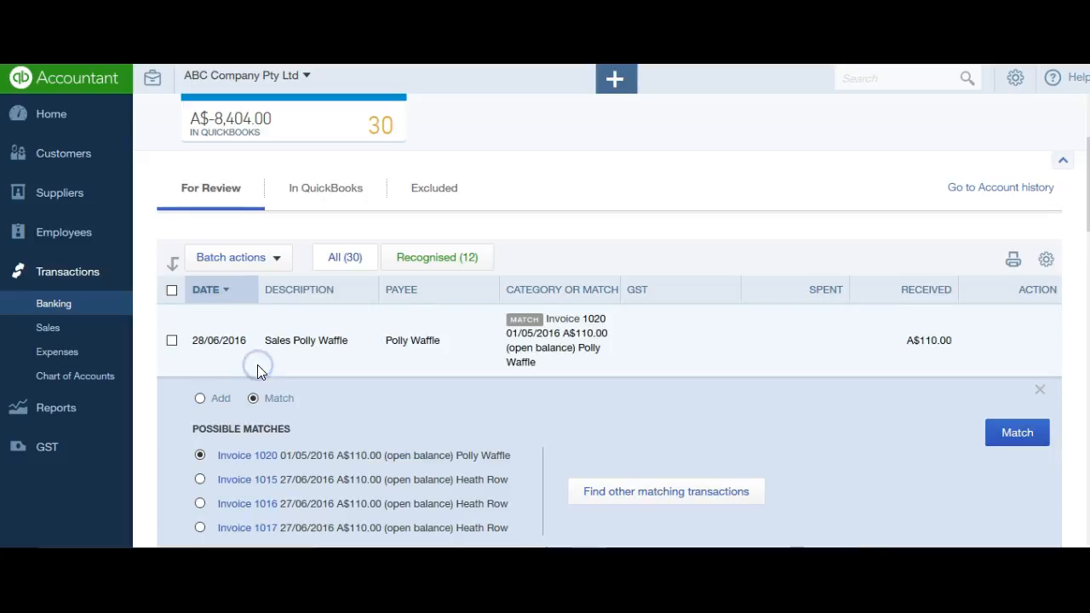
{"action": "scroll", "coordinate": [608, 340], "scroll_direction": "down", "scroll_amount": 5}
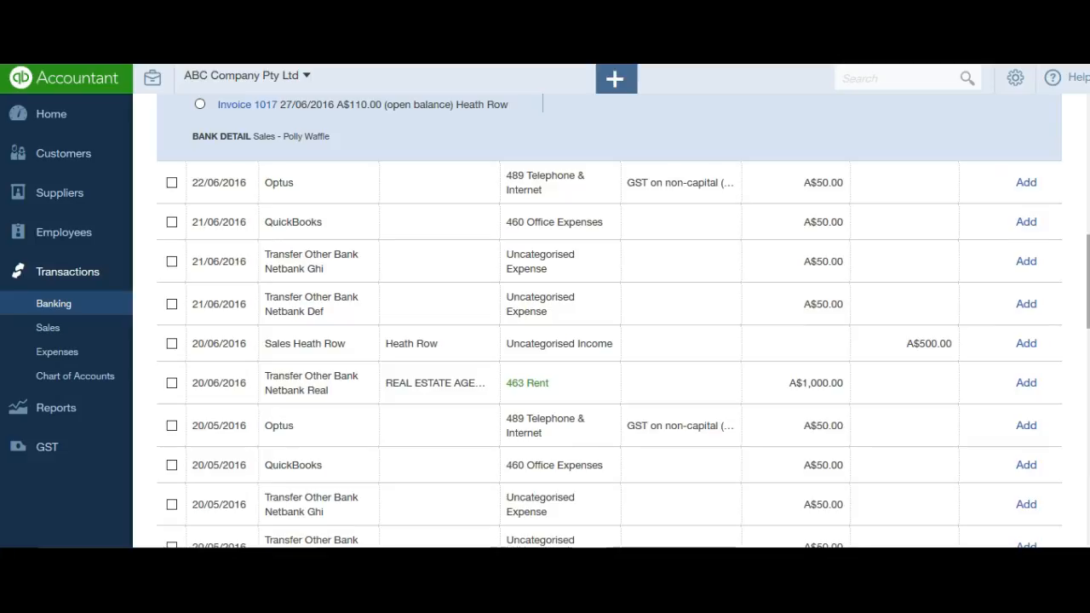
{"action": "scroll", "coordinate": [609, 341], "scroll_direction": "up", "scroll_amount": 2}
{"action": "scroll", "coordinate": [618, 324], "scroll_direction": "up", "scroll_amount": 2}
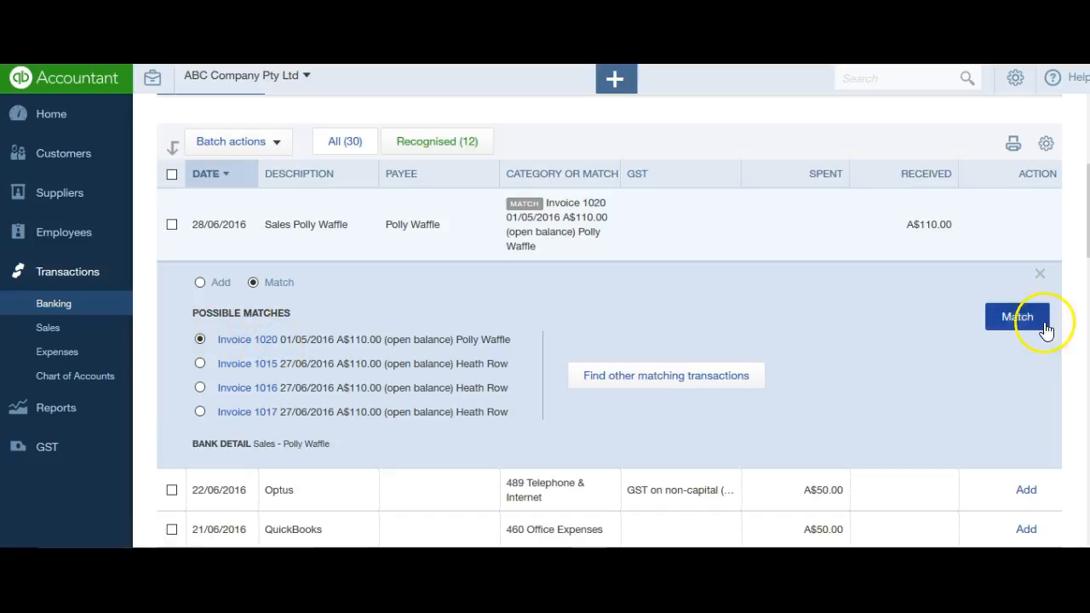
{"action": "left_click", "coordinate": [1020, 320]}
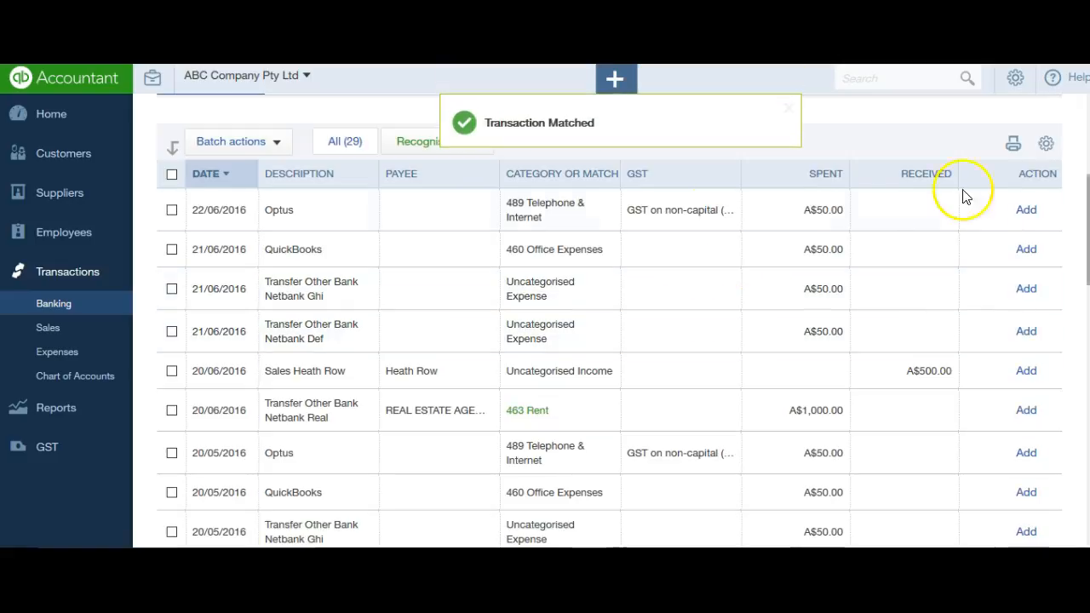
- Show the bank transactions already in QuickBooks and expand the A$110.00 sales entry dated 28/06/2016
{"action": "left_click_drag", "start_coordinate": [1088, 230], "coordinate": [1088, 181]}
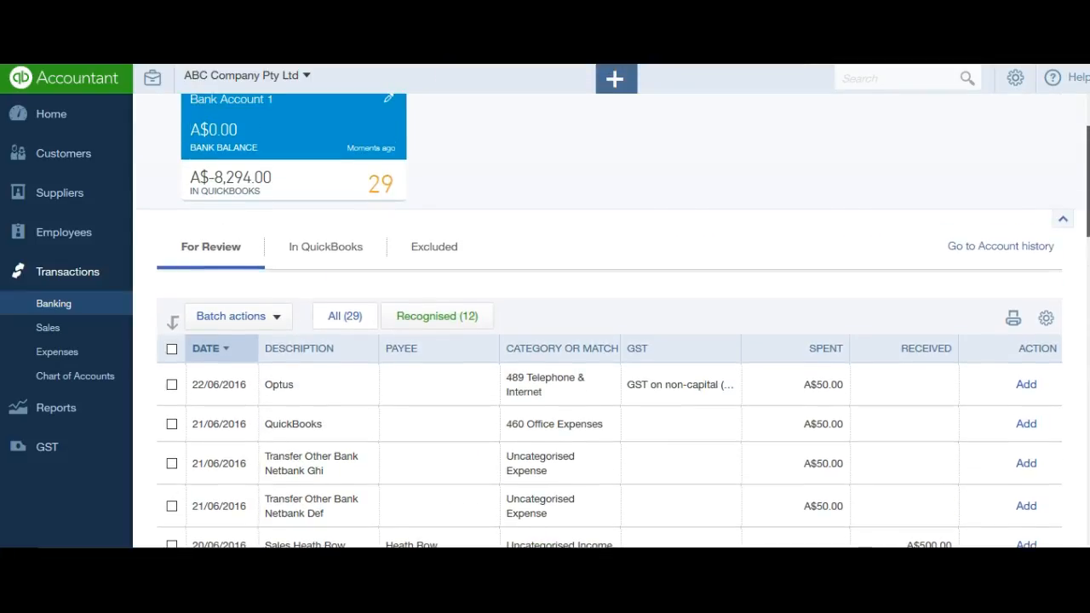
{"action": "left_click", "coordinate": [326, 246]}
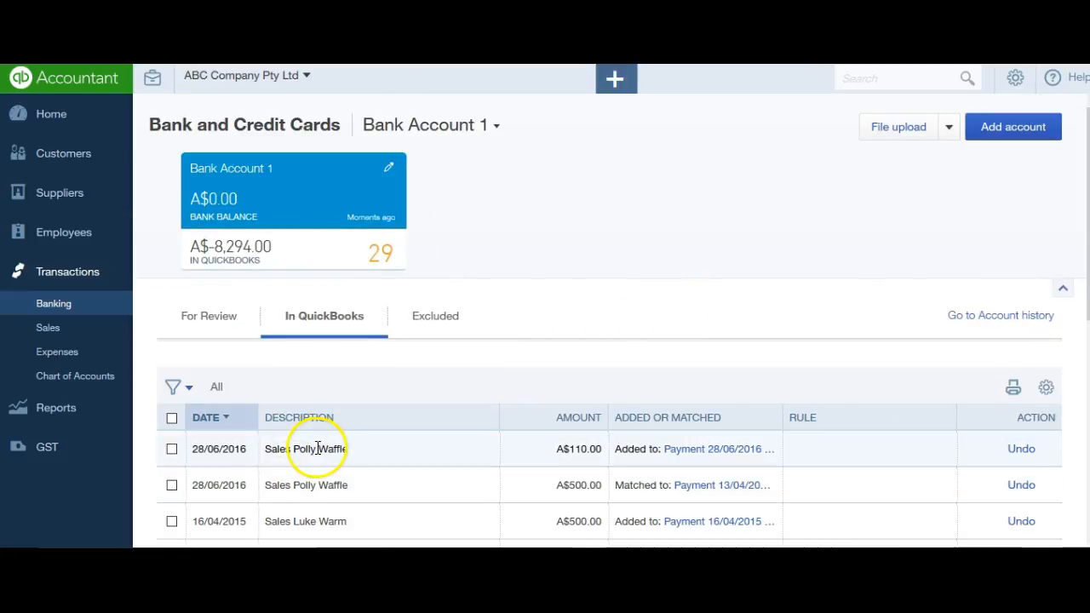
{"action": "left_click", "coordinate": [535, 449]}
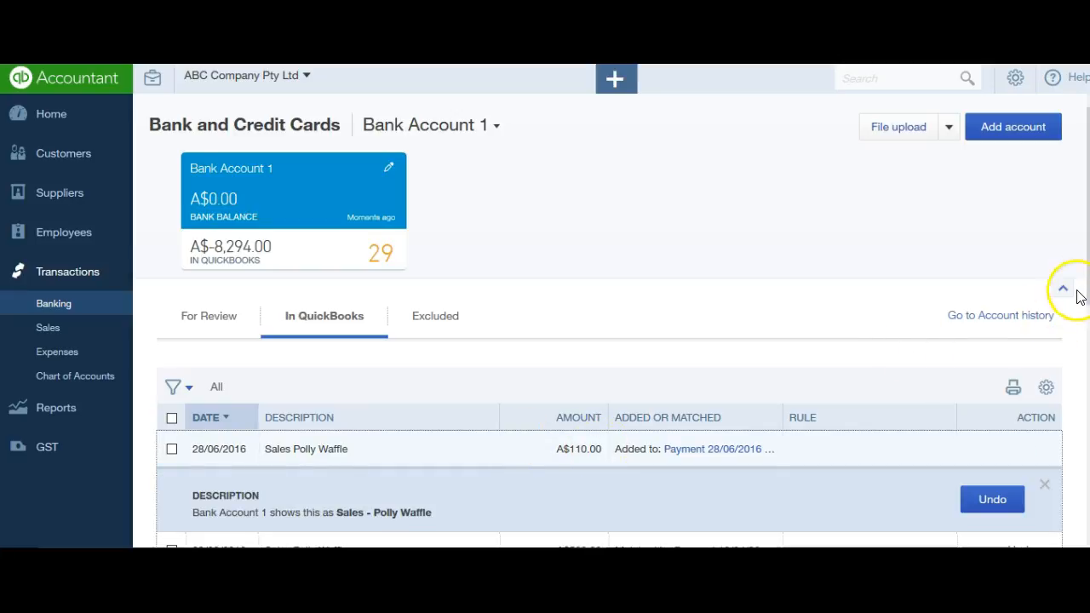
{"action": "left_click_drag", "start_coordinate": [1088, 229], "coordinate": [1088, 322]}
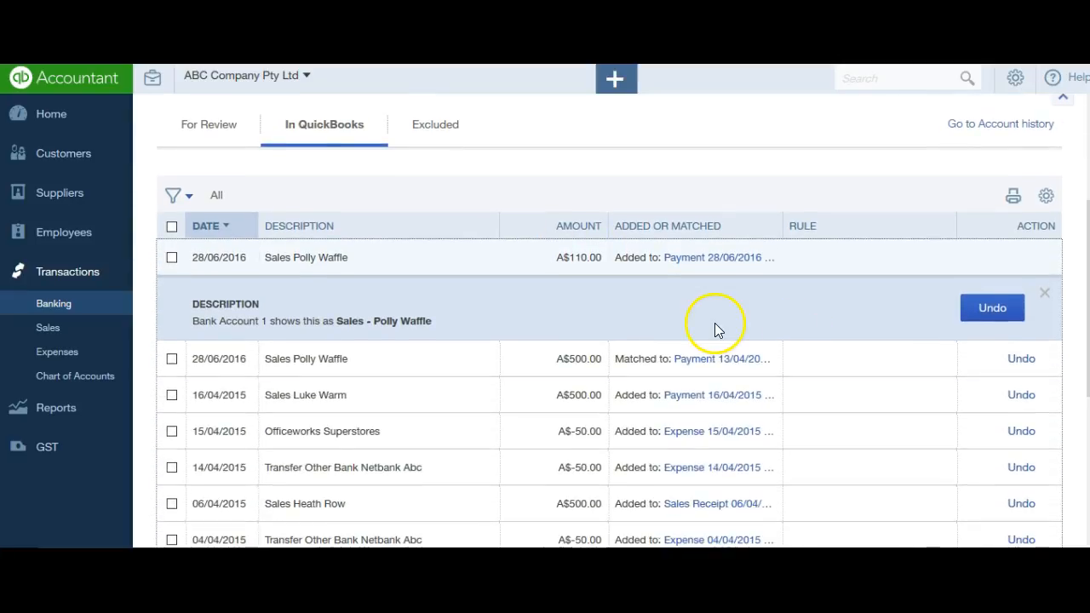
- Review the payment linked to the A$110.00 entry, including the amount applied to the invoice, and close it without saving
{"action": "left_click", "coordinate": [700, 259]}
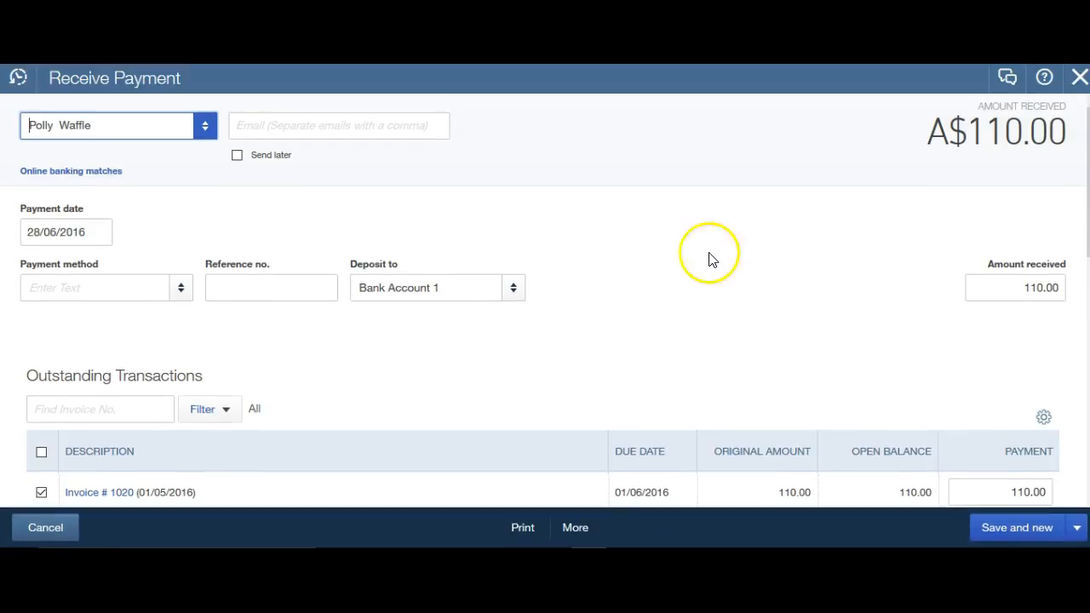
{"action": "left_click_drag", "start_coordinate": [1088, 239], "coordinate": [1088, 270]}
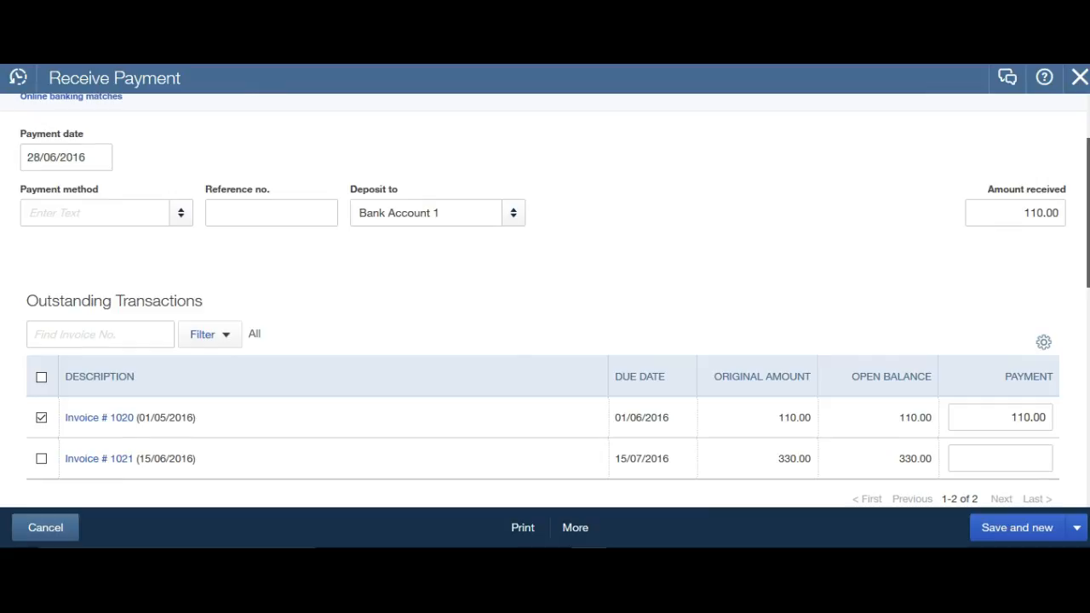
{"action": "left_click", "coordinate": [1009, 417]}
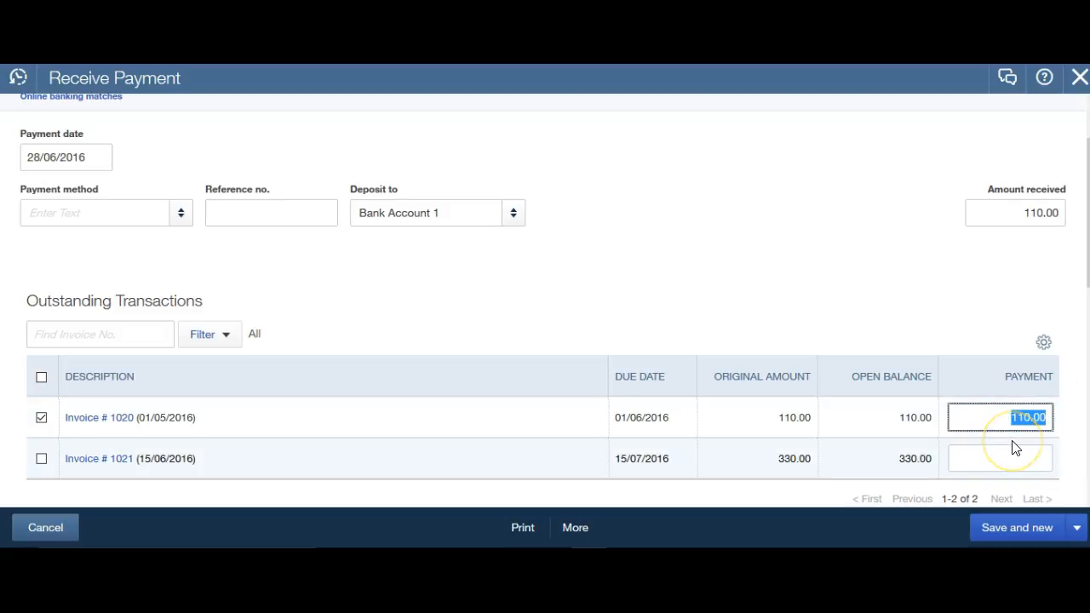
{"action": "left_click", "coordinate": [51, 535]}
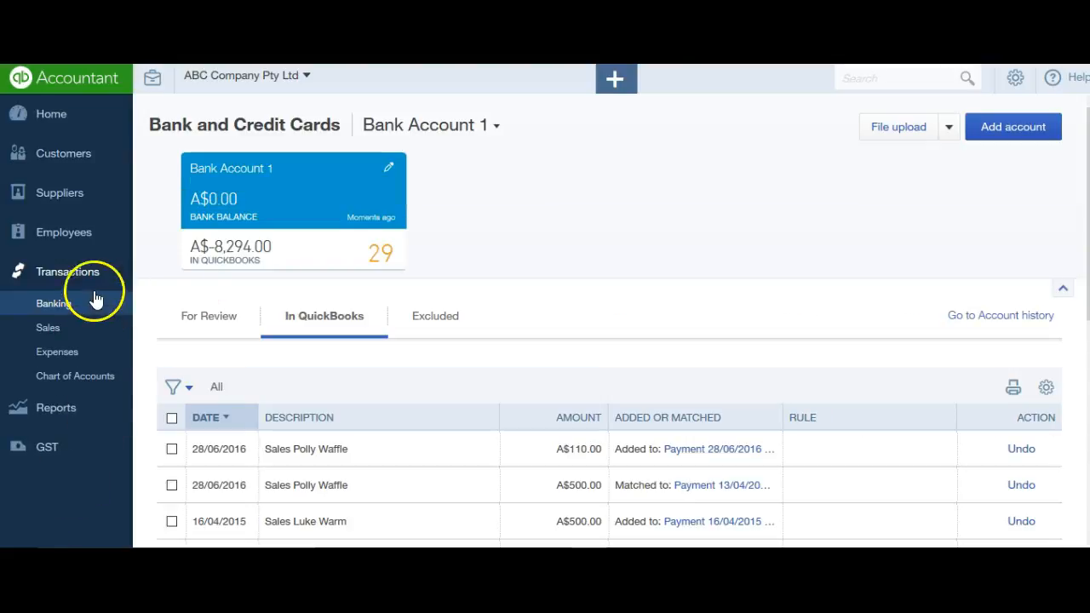
- Reopen the same customer's transaction list and check the status of the 01/05/2016 invoice and the 28/06/2016 payment
{"action": "left_click", "coordinate": [84, 162]}
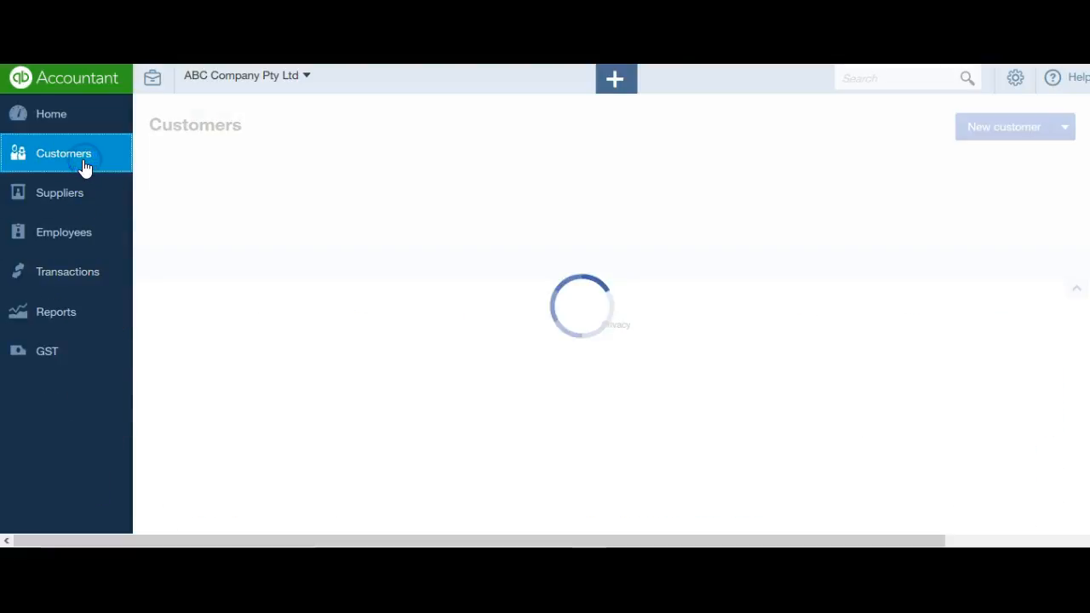
{"action": "scroll", "coordinate": [961, 212], "scroll_direction": "down", "scroll_amount": 3}
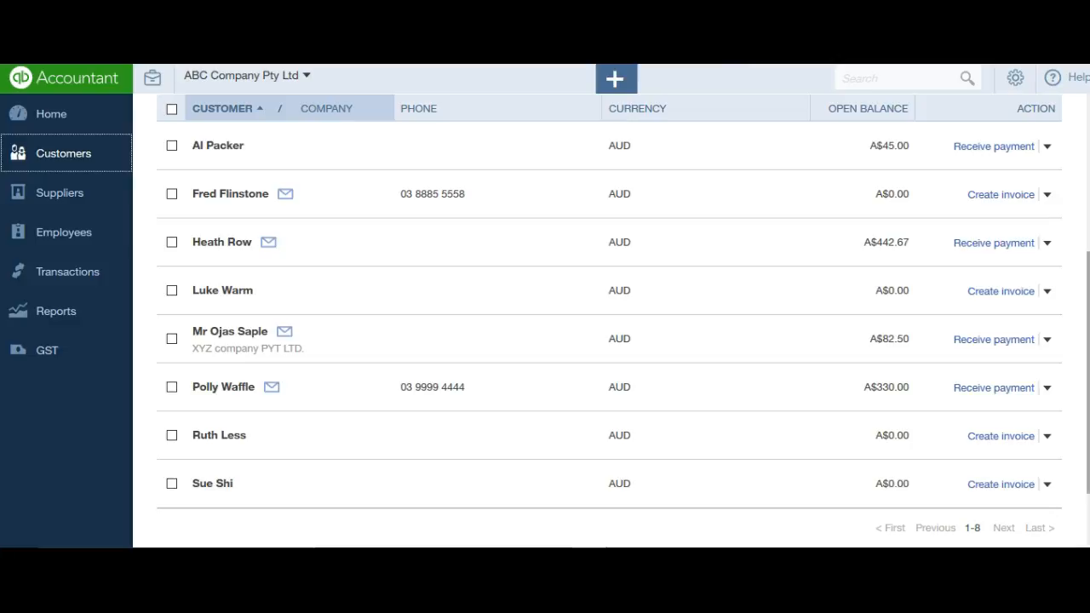
{"action": "scroll", "coordinate": [379, 353], "scroll_direction": "down", "scroll_amount": 1}
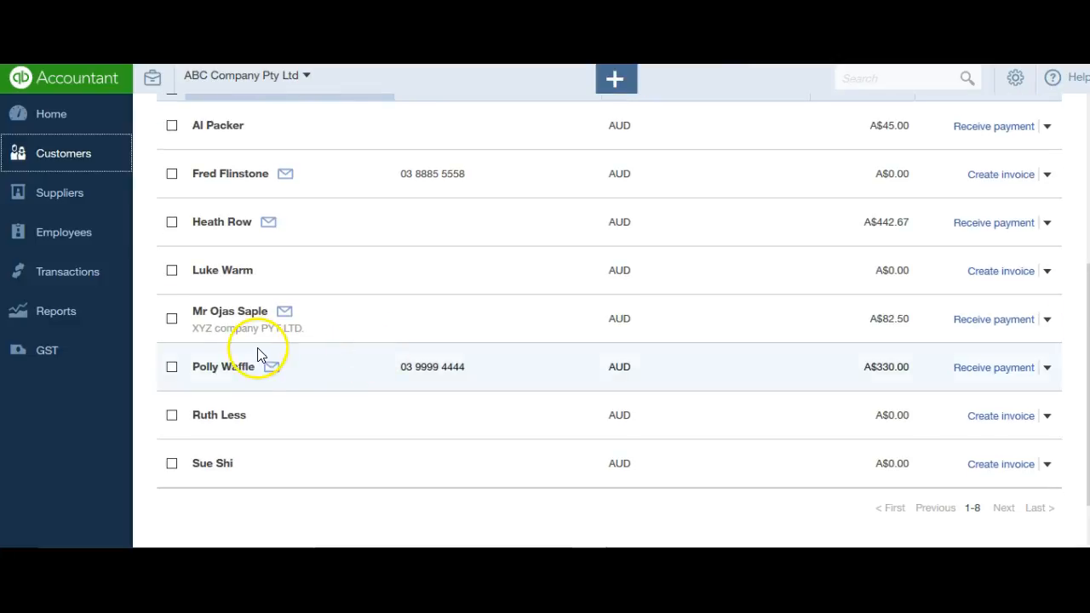
{"action": "left_click", "coordinate": [241, 368]}
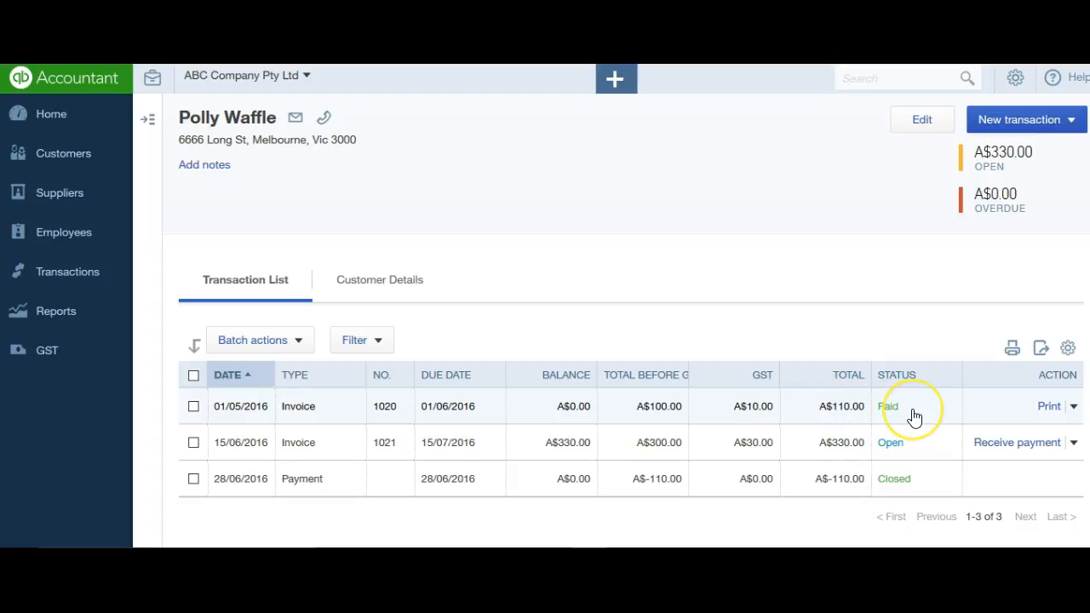
{"action": "left_click", "coordinate": [908, 481]}
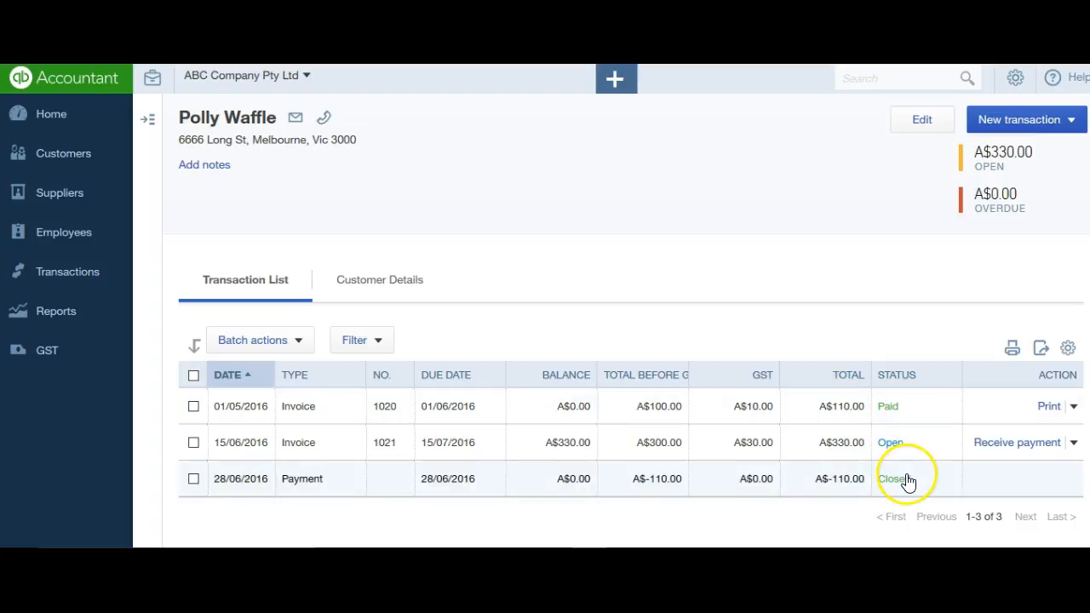